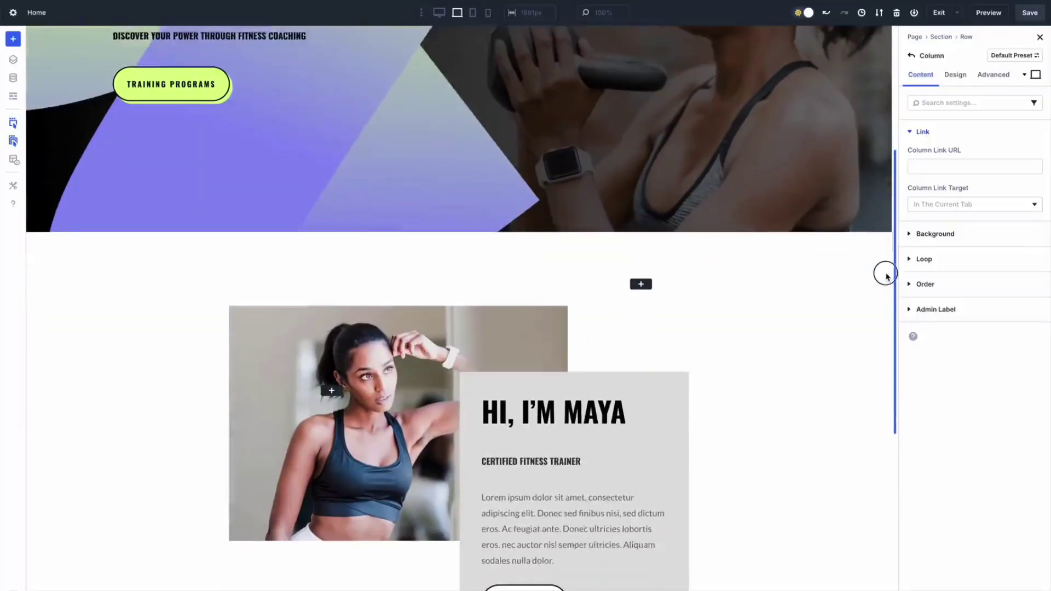
# Add an attribute named class with value background-neon to the column beside the Hi, I'm Maya heading
pyautogui.scroll(-5, 884, 274)
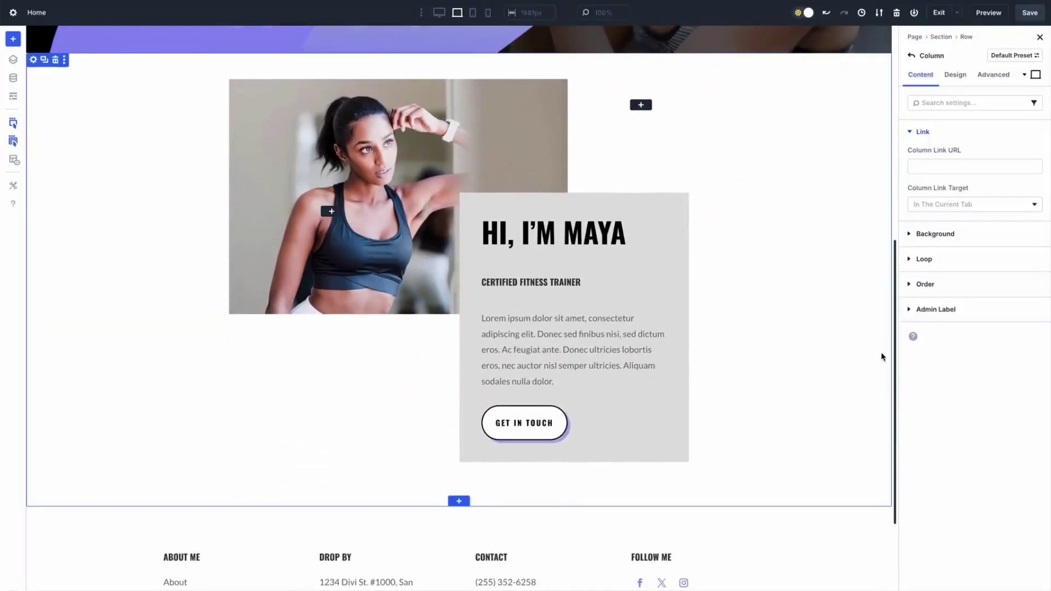
pyautogui.click(992, 77)
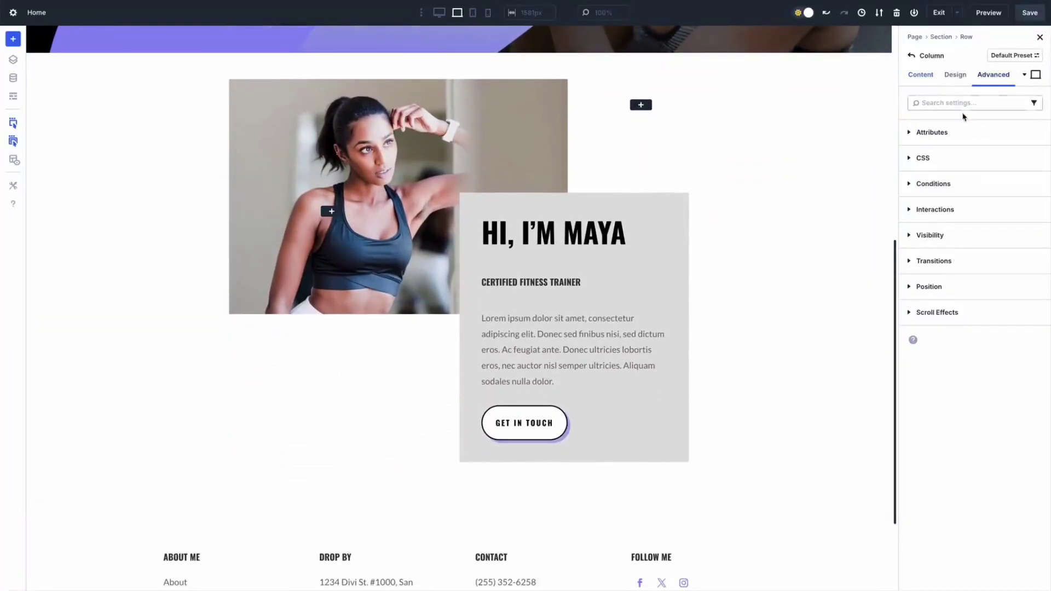
pyautogui.click(938, 133)
pyautogui.click(942, 158)
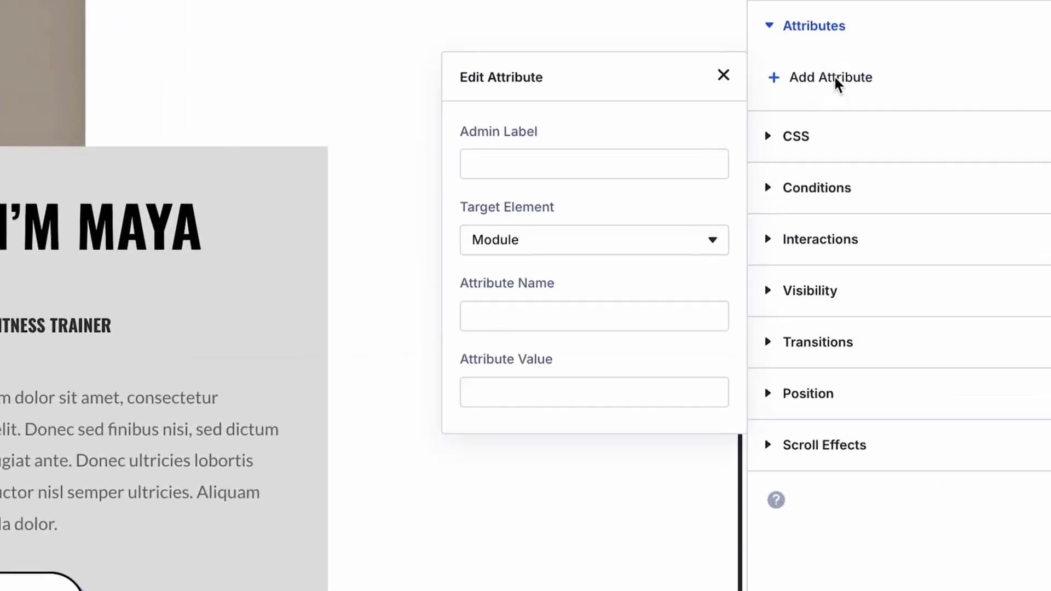
pyautogui.click(546, 321)
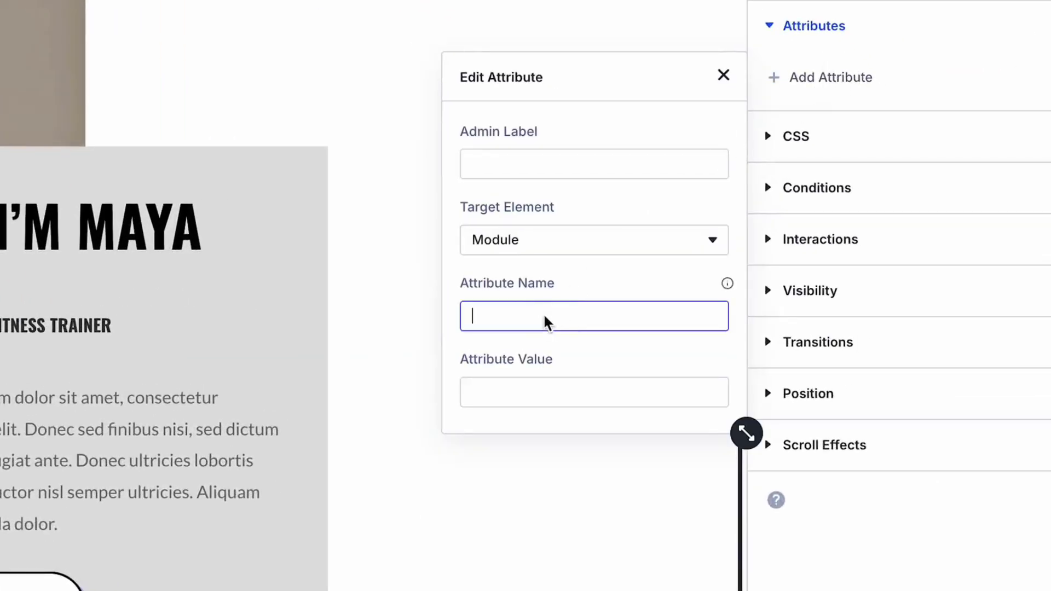
pyautogui.write('class')
pyautogui.press('Tab')
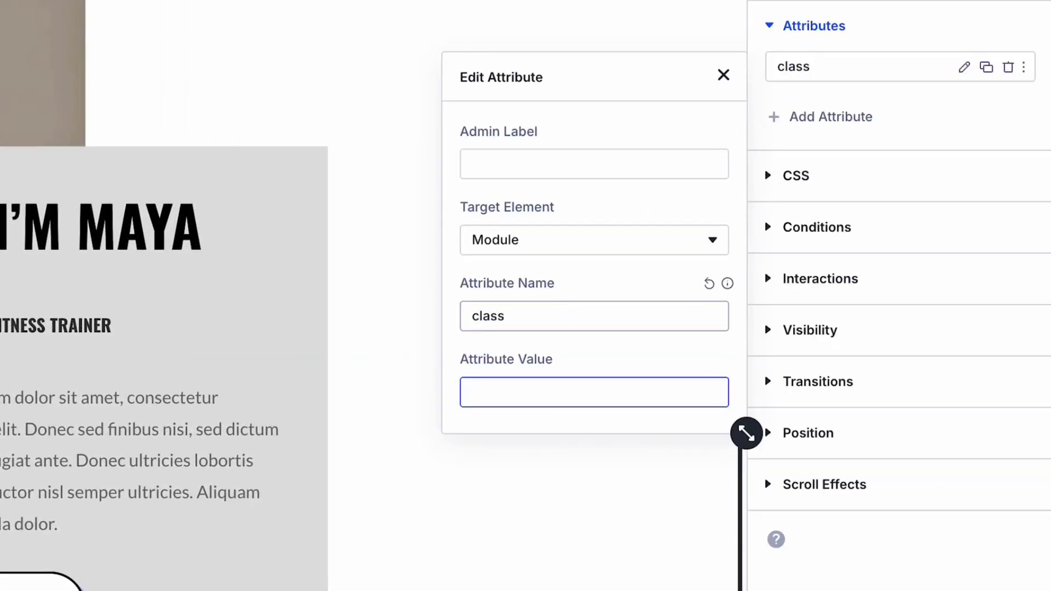
pyautogui.write('background-neon')
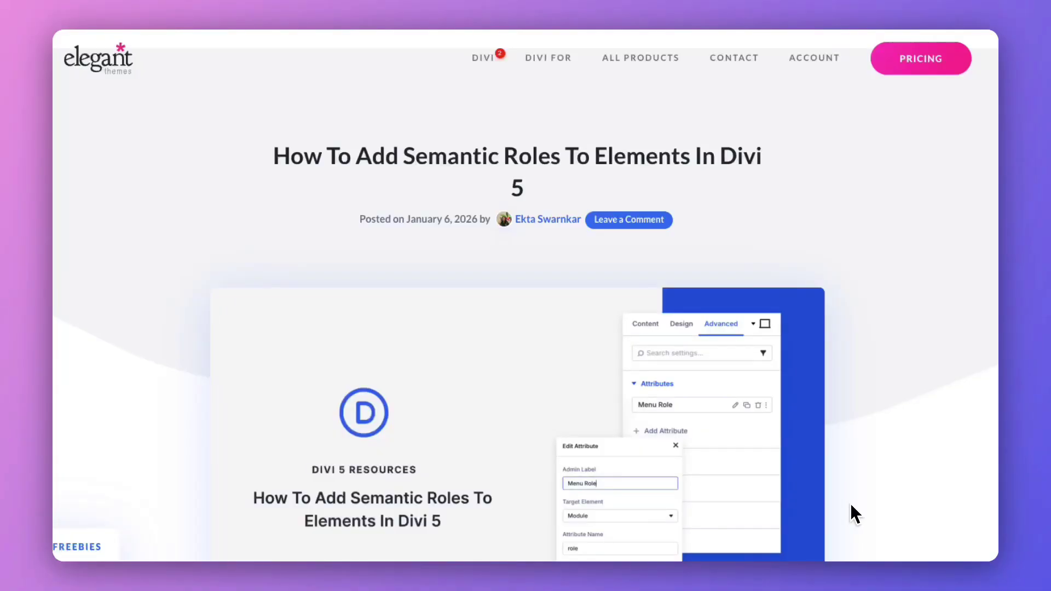
# Scroll down the blog post to its introduction and table of contents
pyautogui.scroll(-2, 851, 506)
pyautogui.scroll(-4, 851, 506)
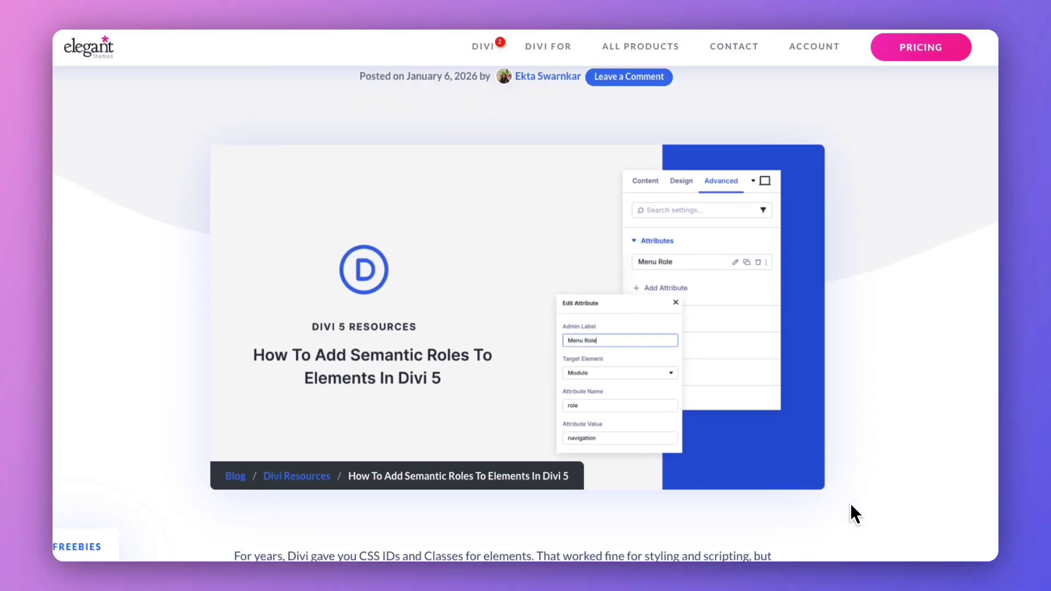
pyautogui.scroll(-4, 852, 506)
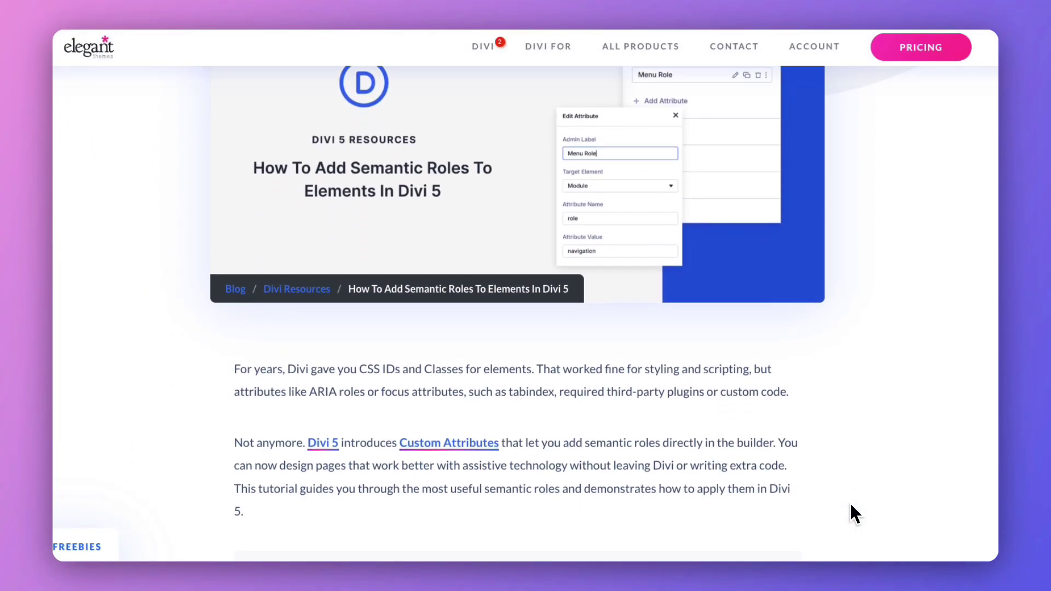
pyautogui.scroll(-4, 850, 505)
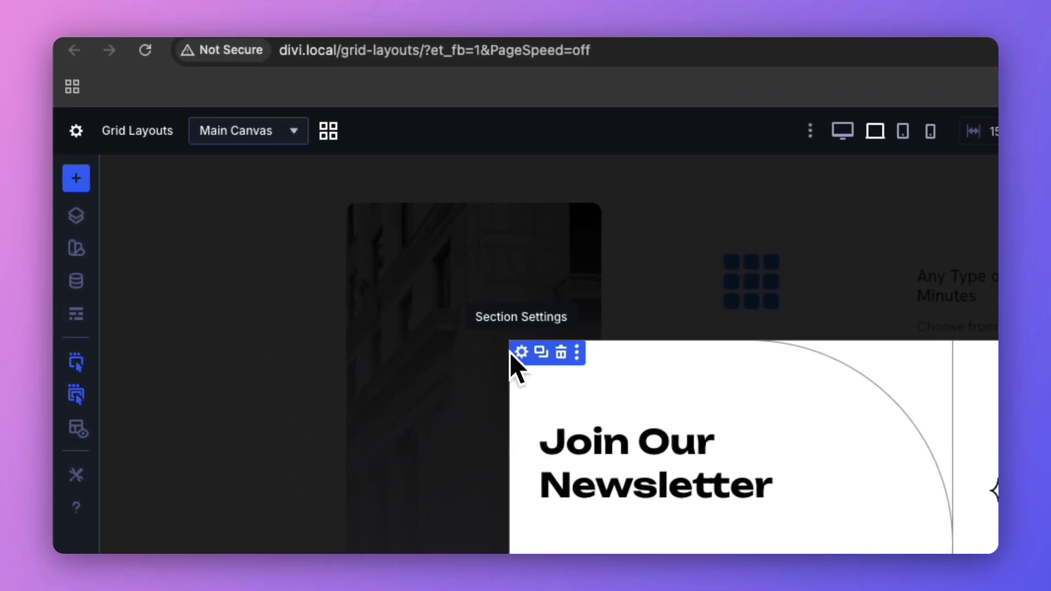
# Select the Popup 1 section in the Layers panel to open its settings
pyautogui.click(76, 217)
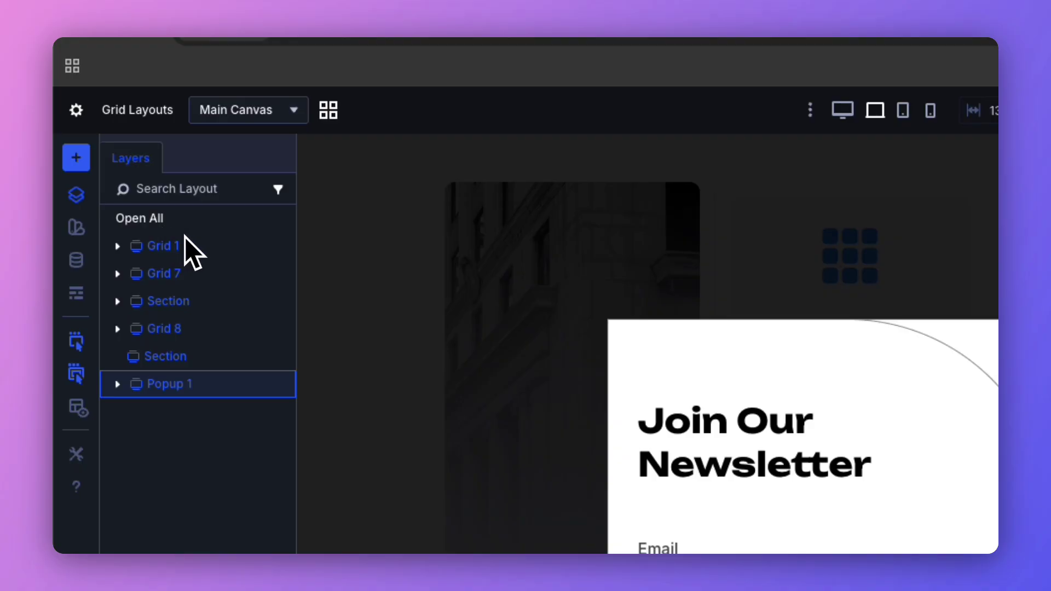
pyautogui.click(116, 384)
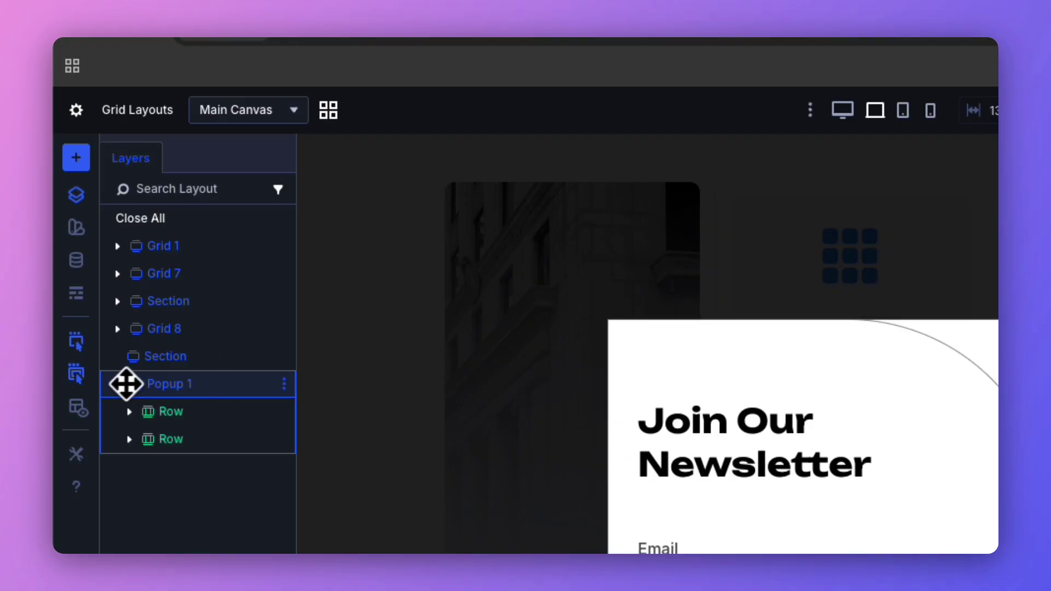
pyautogui.click(163, 385)
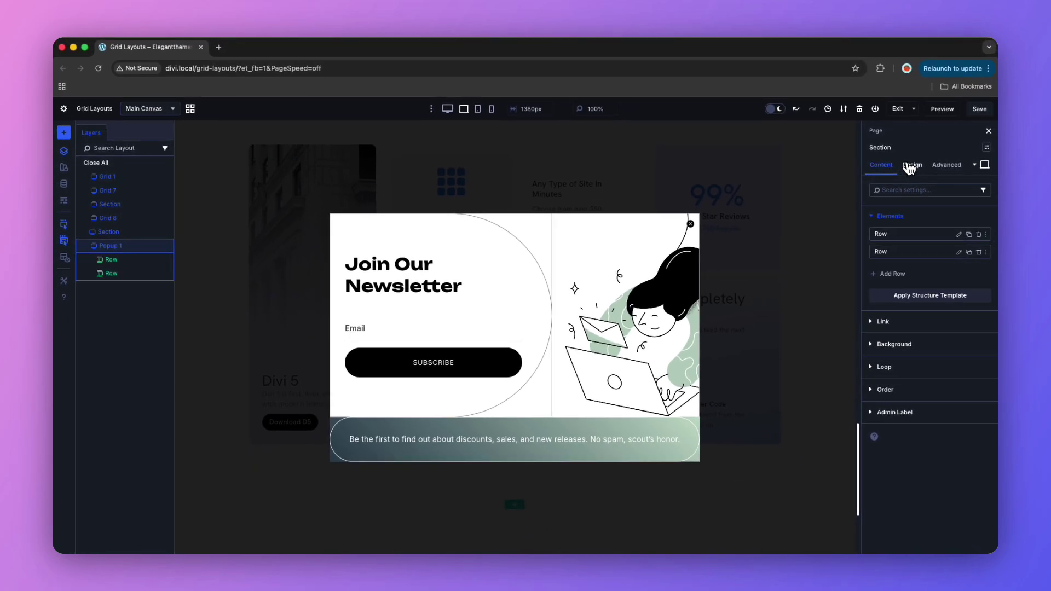
# Add a role attribute to Popup 1 with admin label popup and value dialog
pyautogui.click(948, 168)
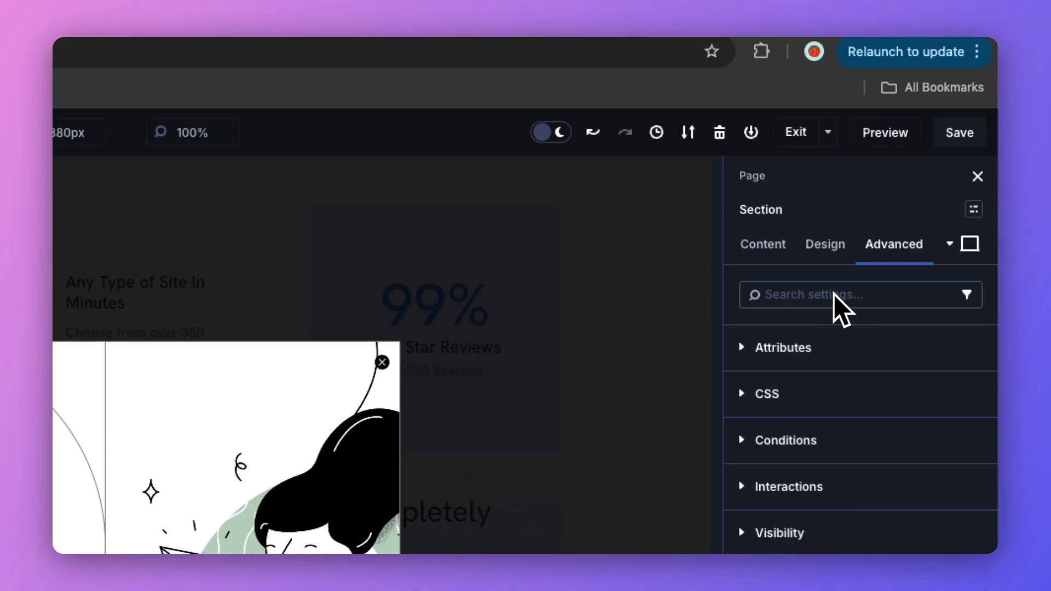
pyautogui.click(744, 349)
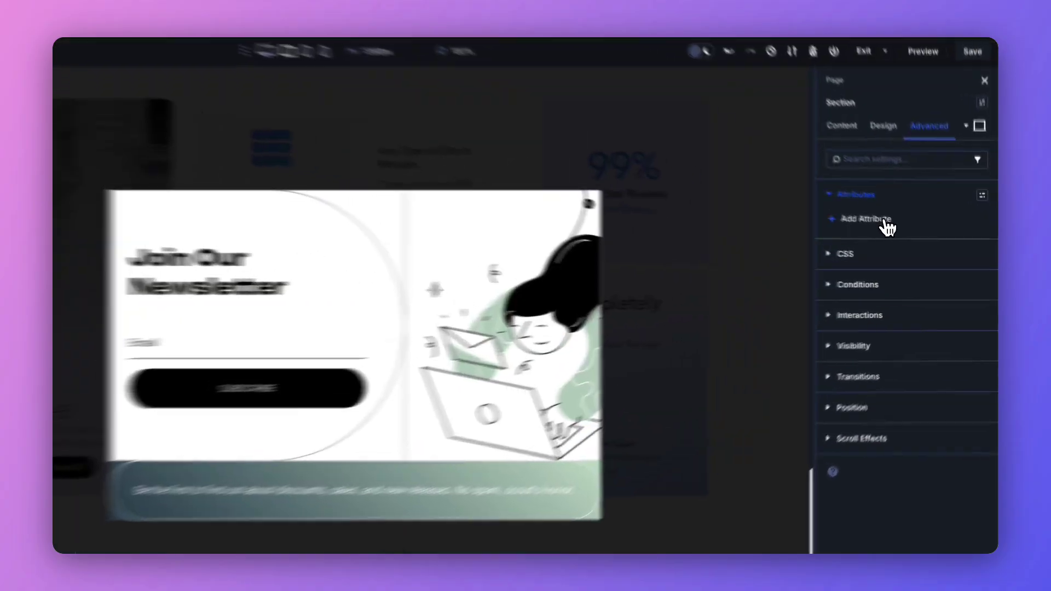
pyautogui.click(912, 238)
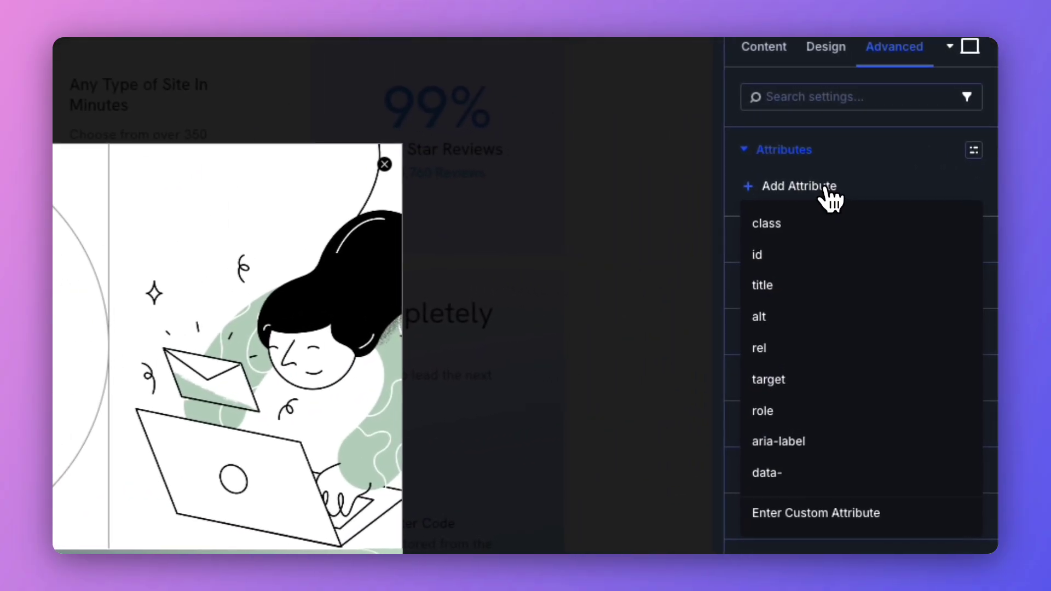
pyautogui.click(783, 411)
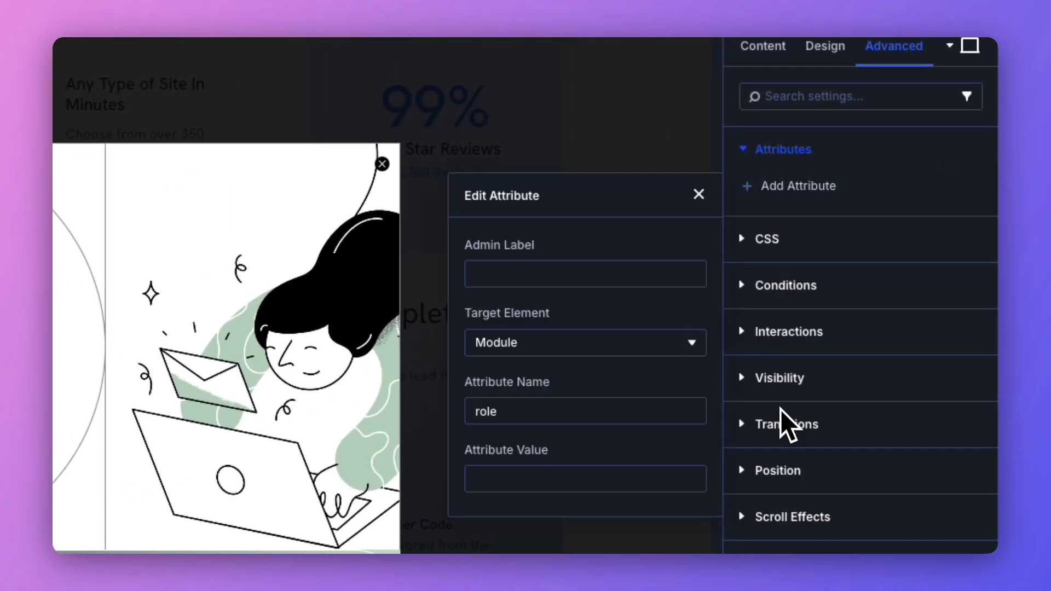
pyautogui.click(537, 274)
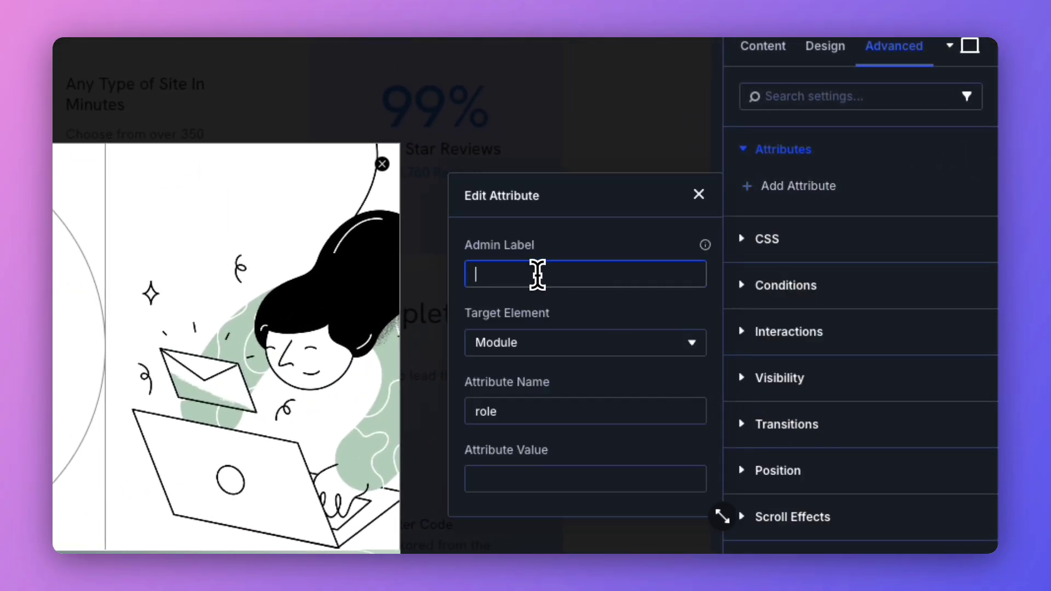
pyautogui.write('popup')
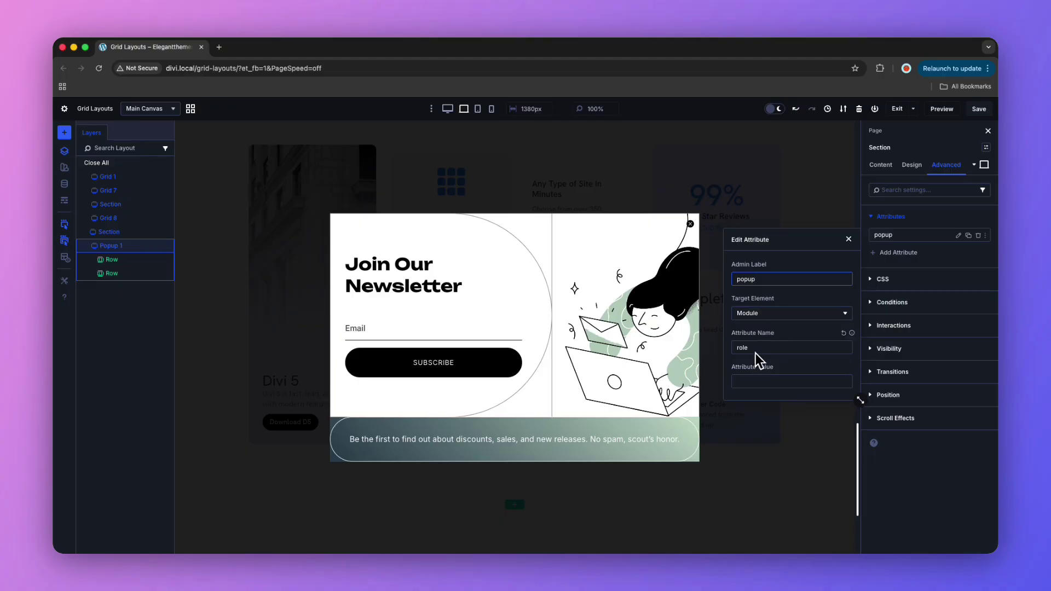
pyautogui.click(752, 379)
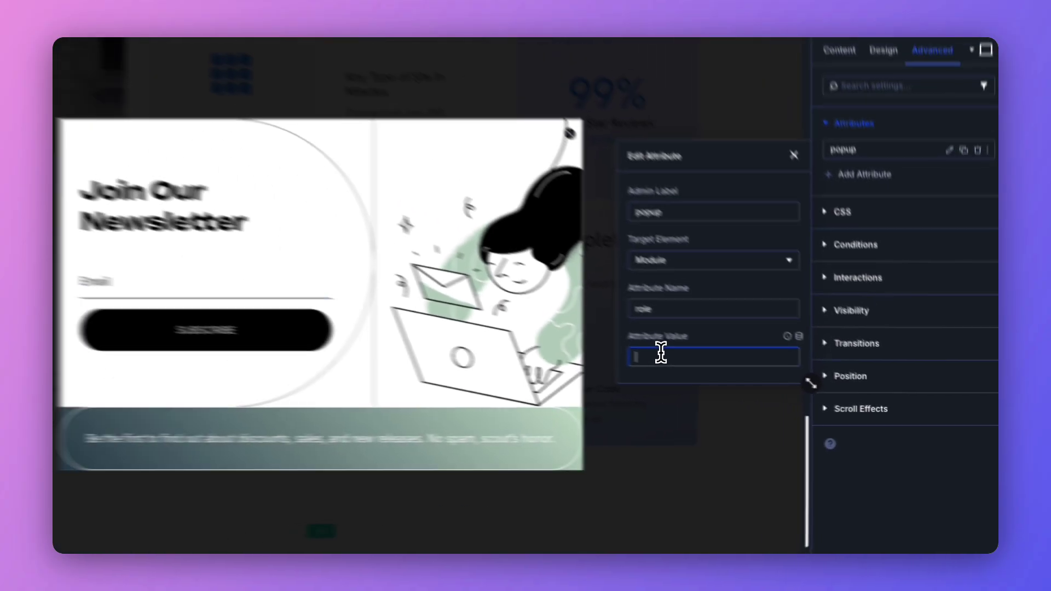
pyautogui.write('dialog')
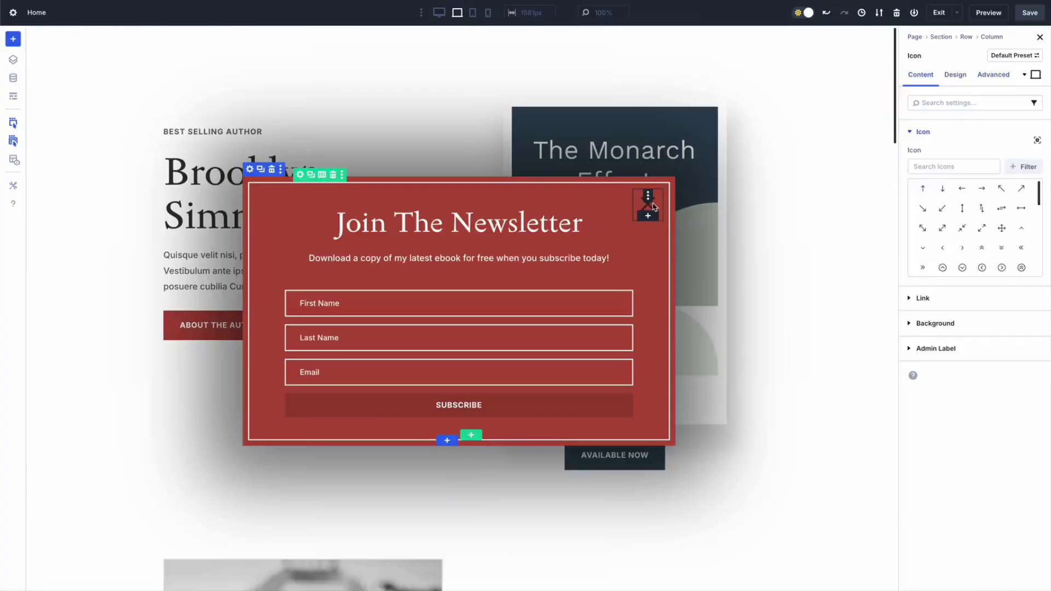
# Add a role attribute with value button to the popup's close icon
pyautogui.click(994, 75)
pyautogui.click(943, 132)
pyautogui.click(938, 158)
pyautogui.click(778, 283)
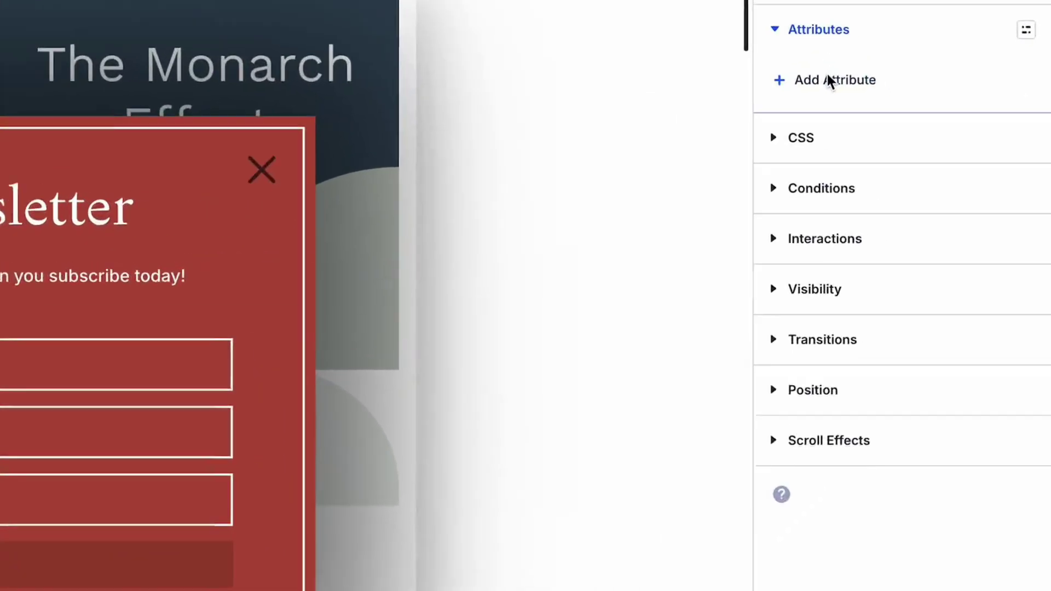
pyautogui.write('role')
pyautogui.press('Tab')
pyautogui.write('bu')
pyautogui.click(723, 75)
# Add an aria-label attribute with value Close Pop to the close icon
pyautogui.click(803, 117)
pyautogui.click(491, 320)
pyautogui.write('aria-label')
pyautogui.press('Tab')
pyautogui.write('Close Pop')
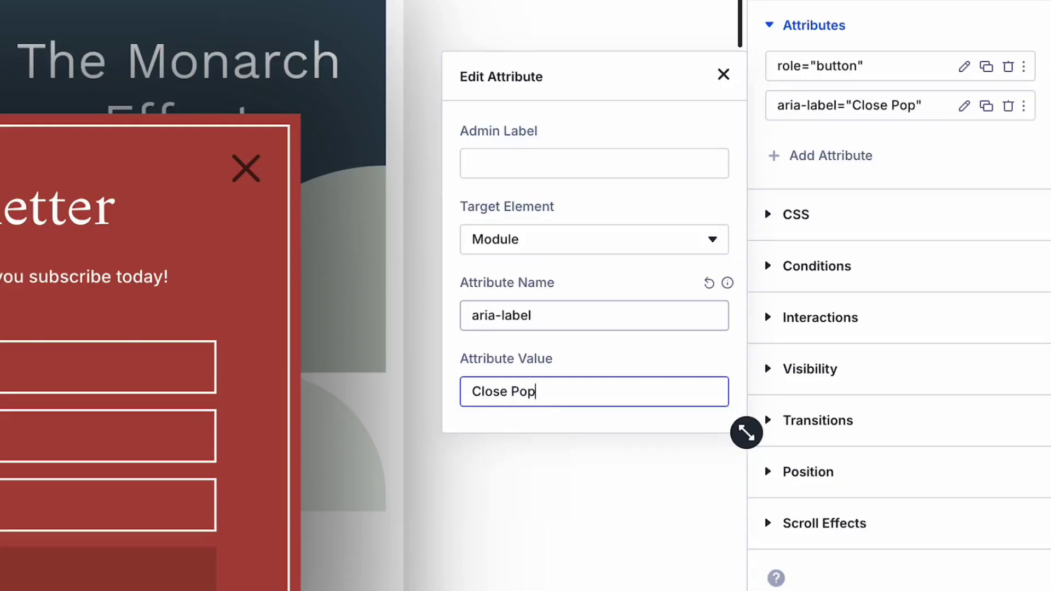
pyautogui.press('Escape')
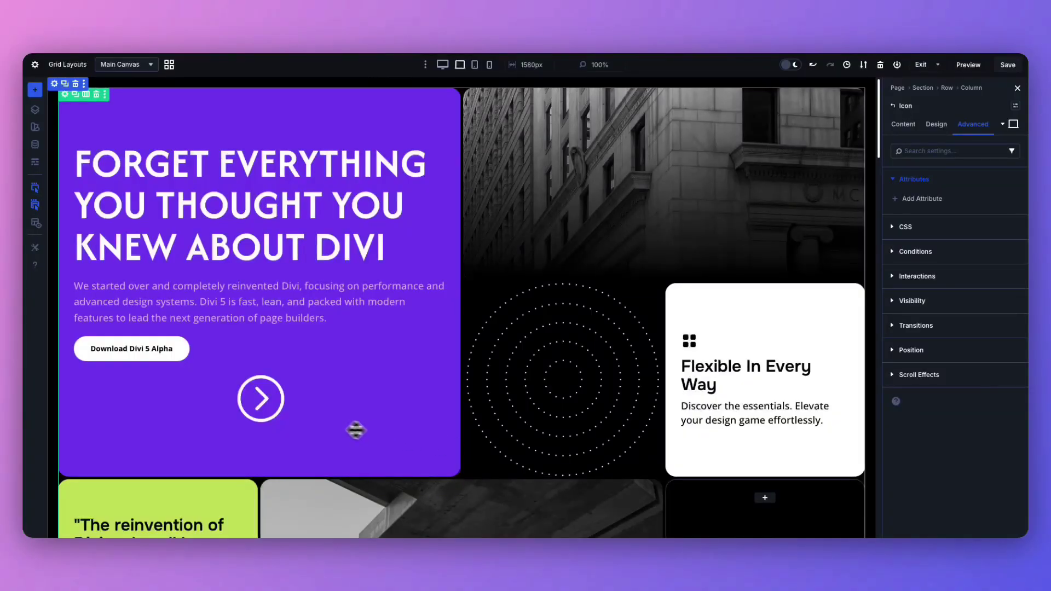
# Add a role attribute with admin label icon button and value button to the circled arrow icon
pyautogui.moveTo(375, 375)
pyautogui.click(927, 201)
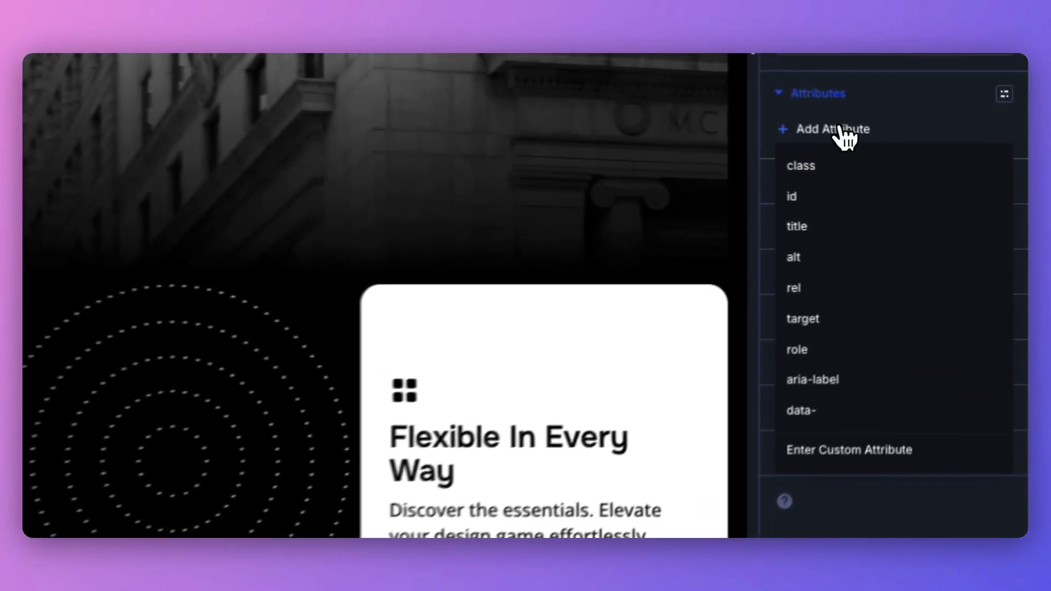
pyautogui.click(917, 319)
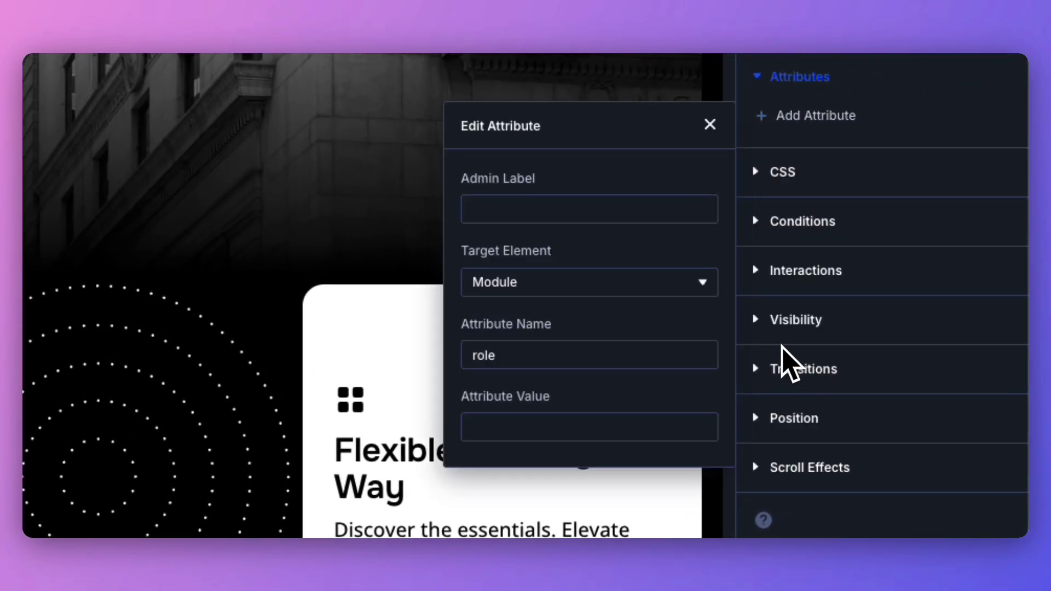
pyautogui.click(572, 205)
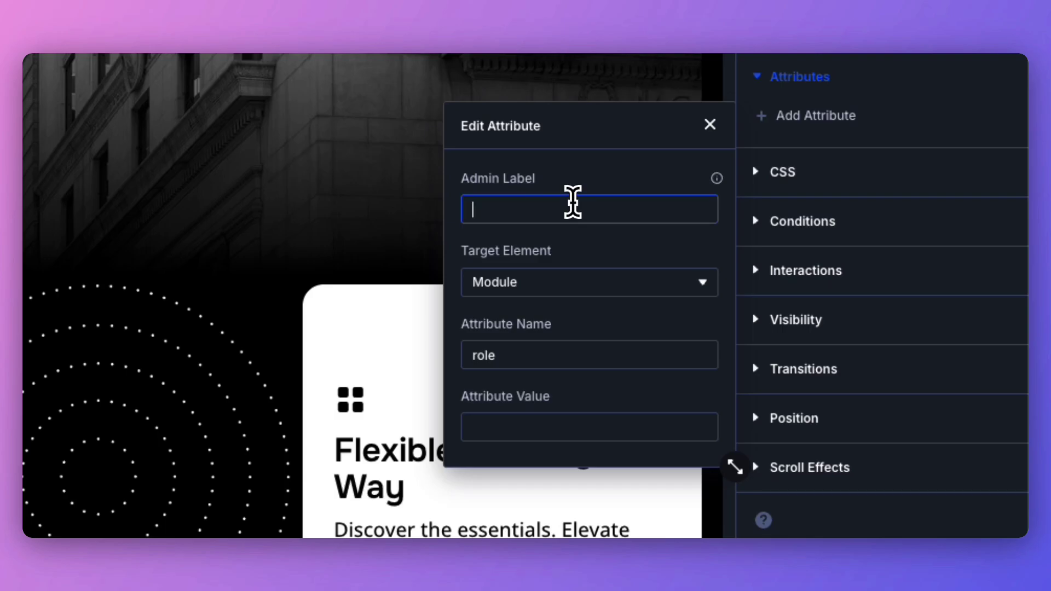
pyautogui.write('icon bu')
pyautogui.write('ttom')
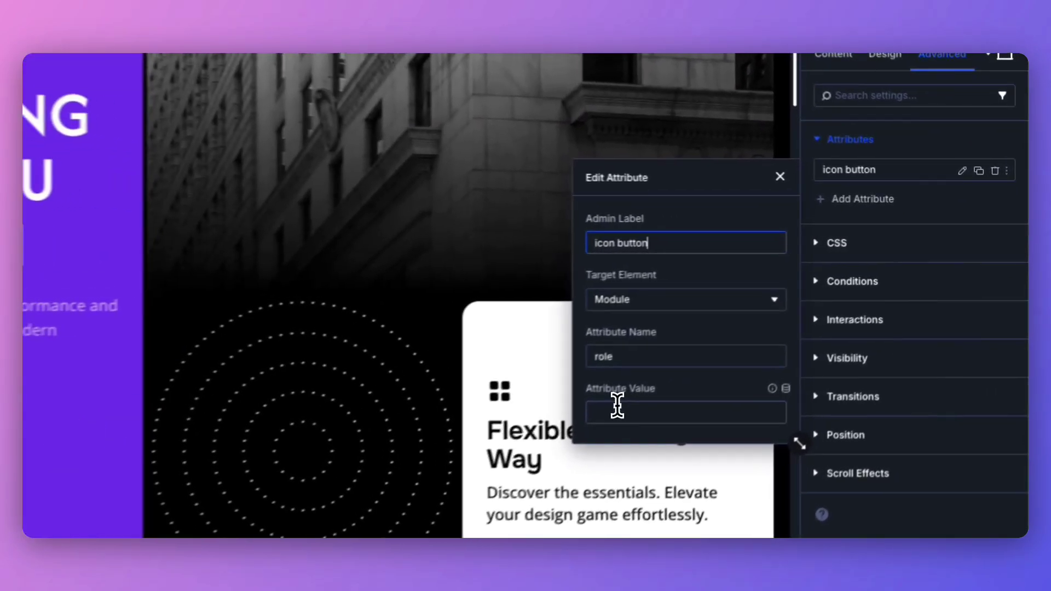
pyautogui.click(617, 411)
pyautogui.write('button')
pyautogui.click(903, 492)
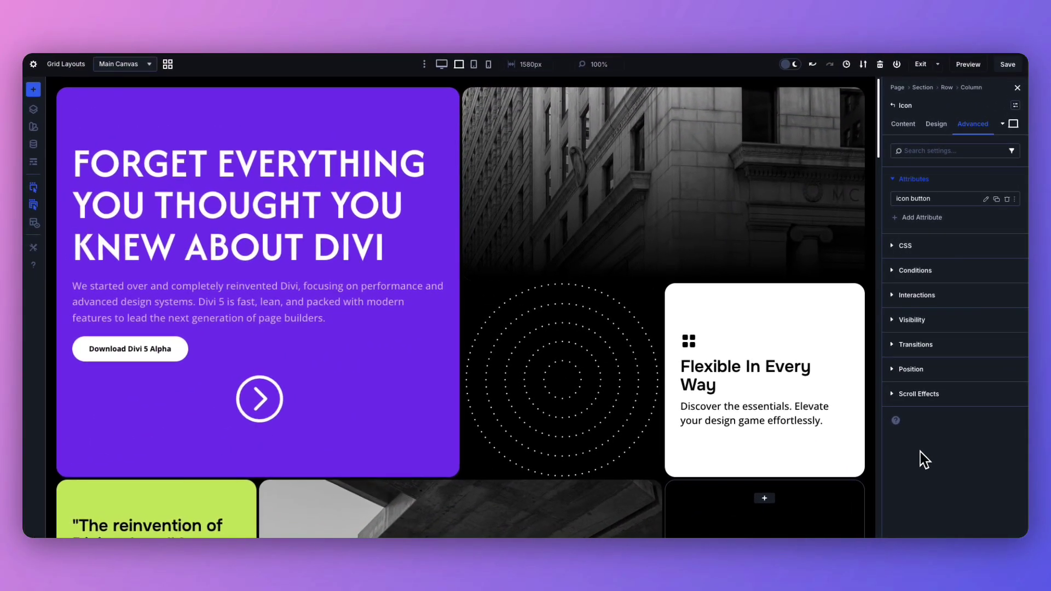